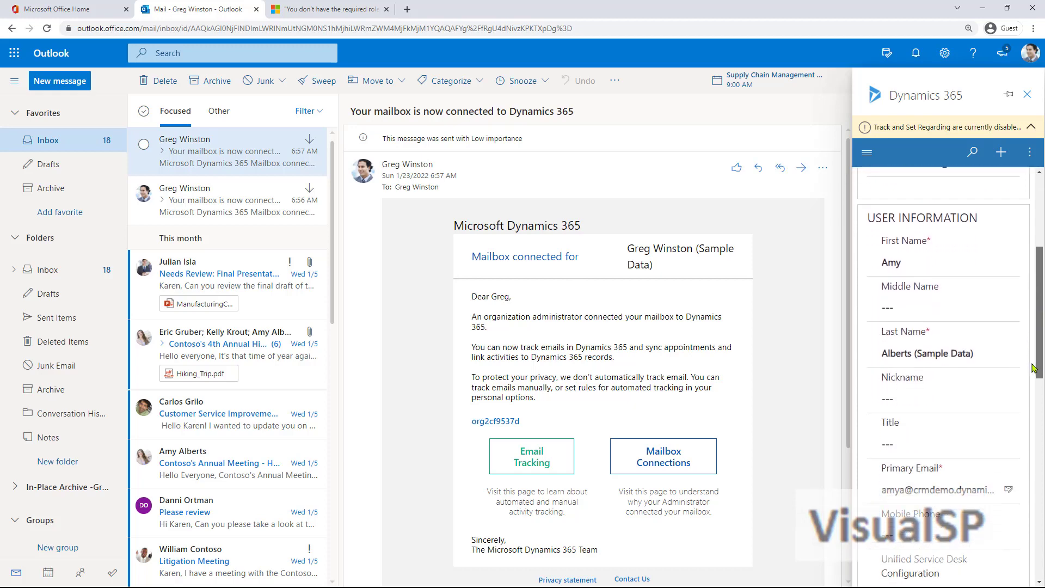
# - Show the Activities and Contact new-record options in the Outlook Dynamics 365 pane
pyautogui.click(1000, 157)
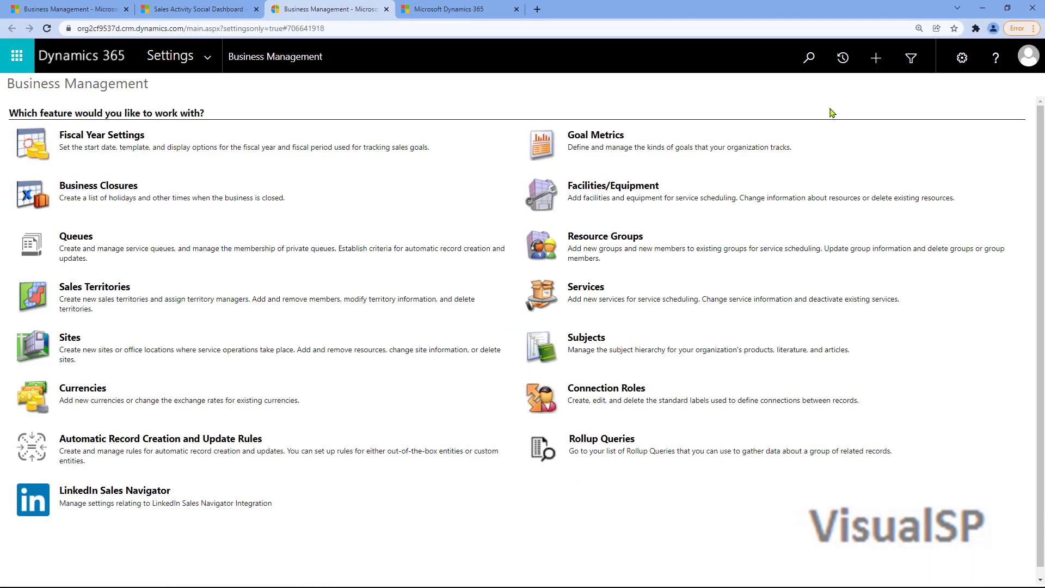
# - Open the sample user's record from Security > Enabled Users, filtered to names starting with G
pyautogui.click(215, 61)
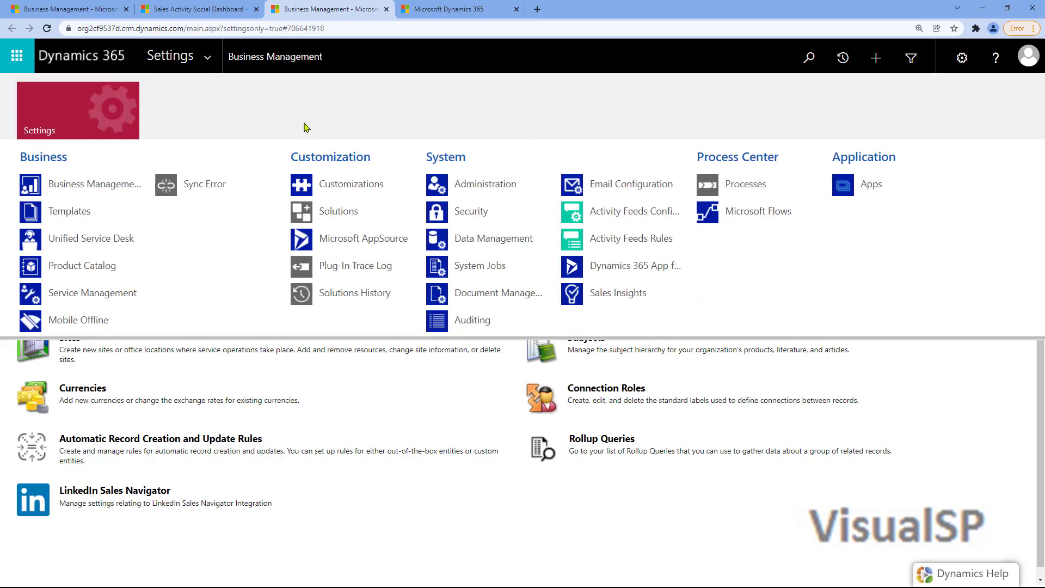
pyautogui.click(479, 216)
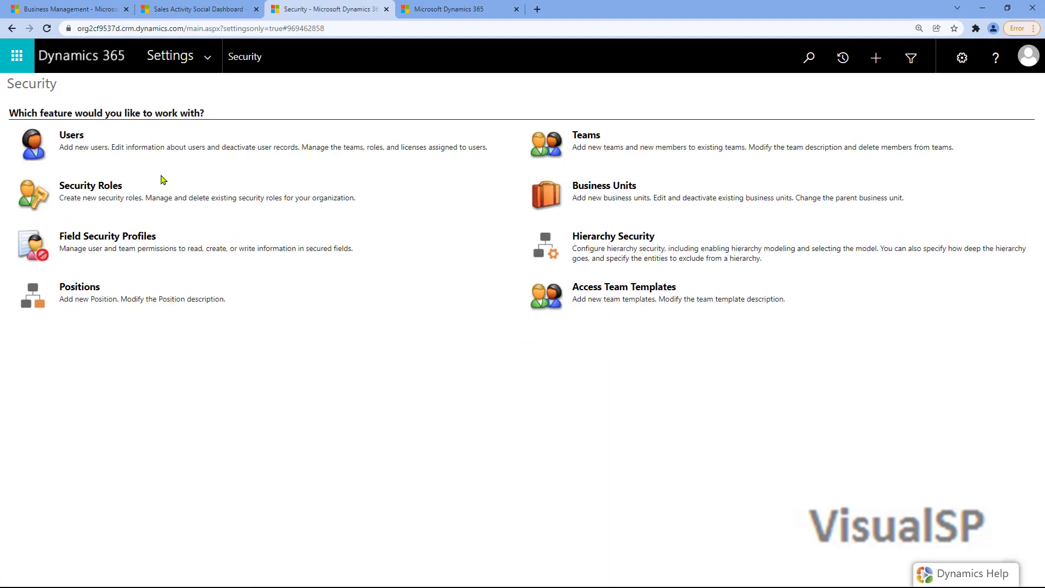
pyautogui.click(71, 136)
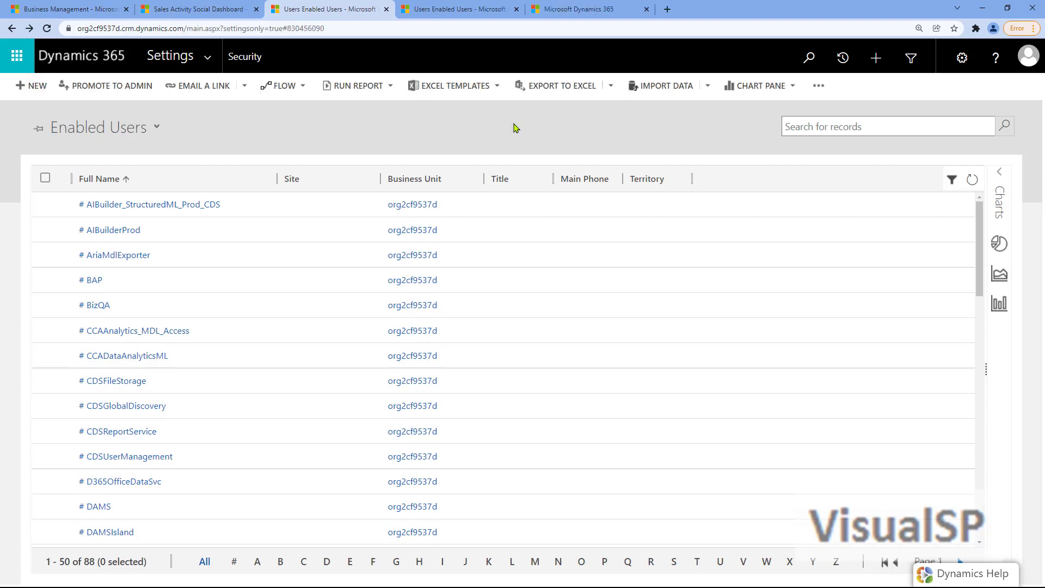
pyautogui.click(398, 564)
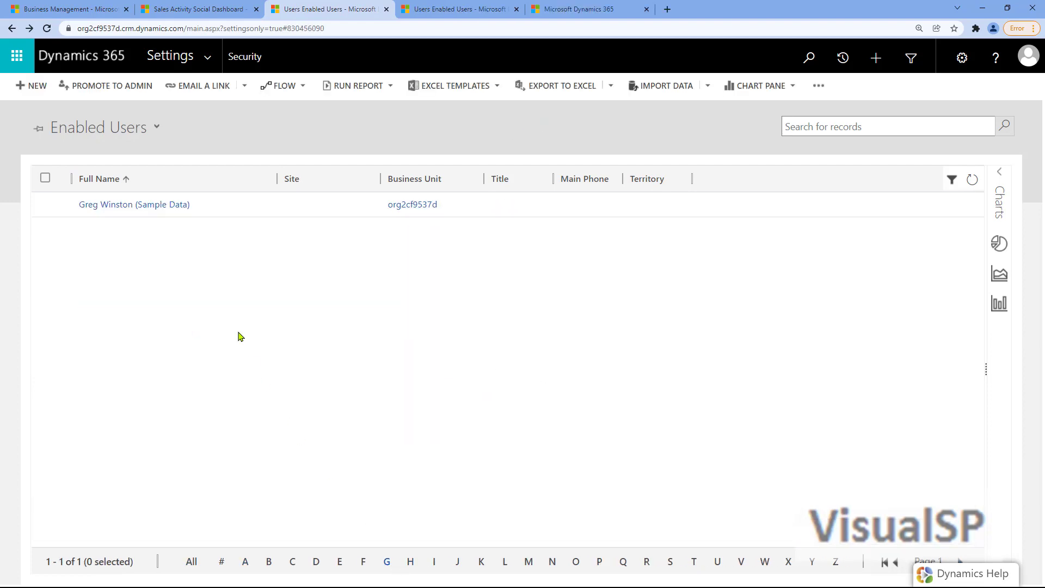
pyautogui.click(163, 206)
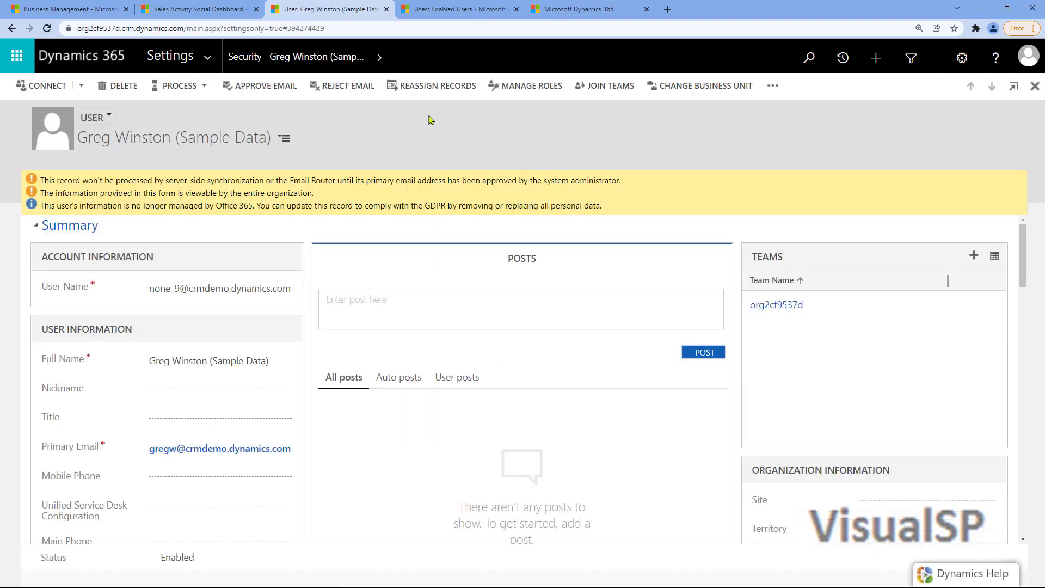
# - Assign the Dynamics 365 App for Outlook User role and approve the user's primary email
pyautogui.click(512, 88)
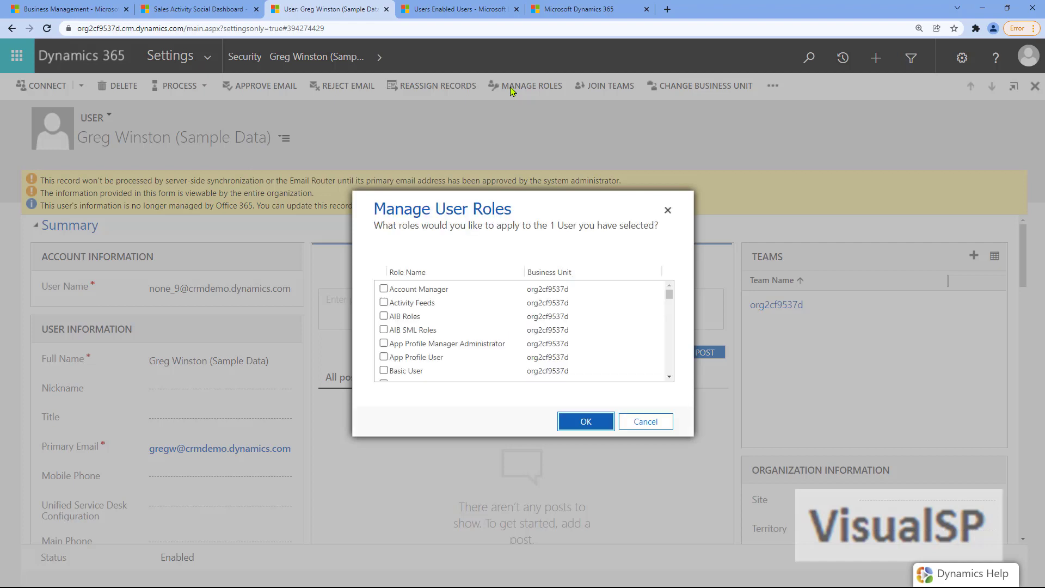
pyautogui.moveTo(669, 297); pyautogui.dragTo(669, 319)
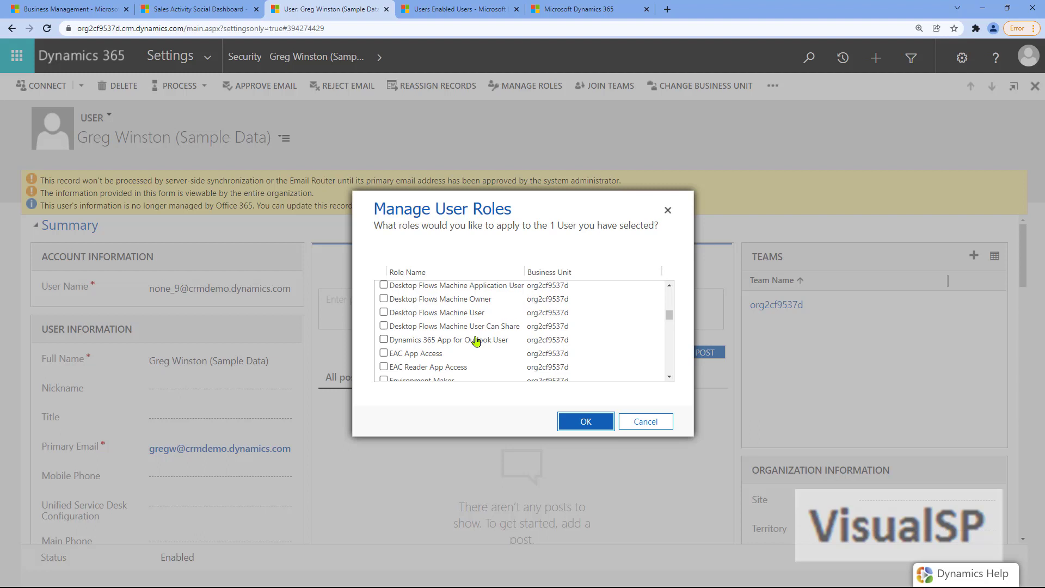
pyautogui.click(383, 340)
pyautogui.click(578, 422)
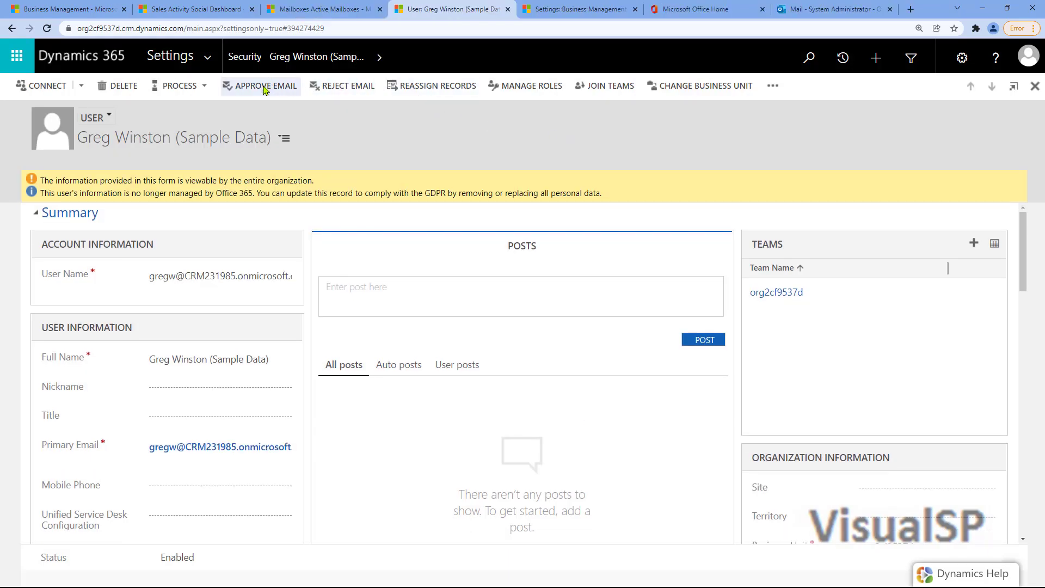
pyautogui.click(264, 86)
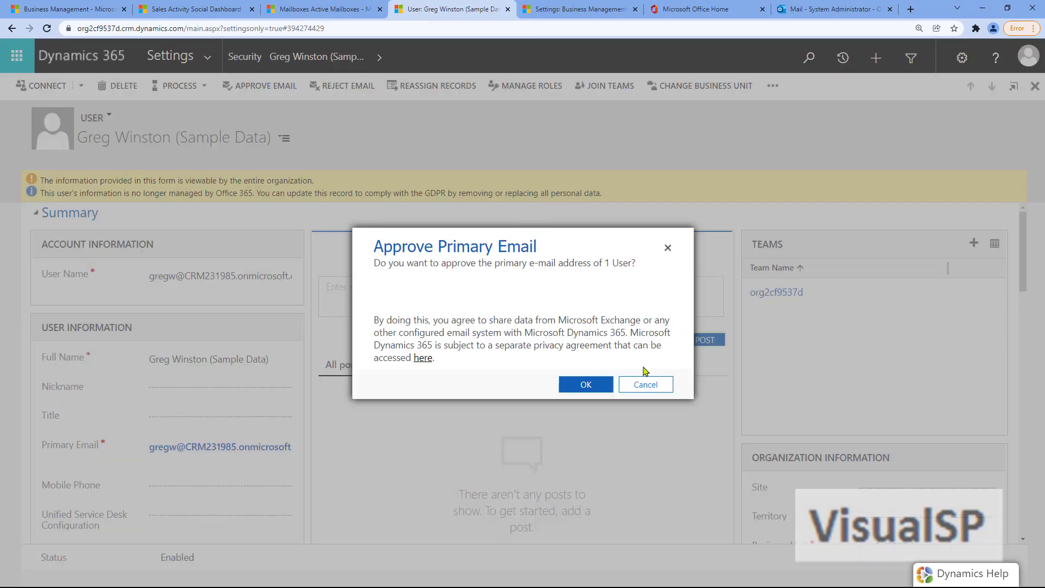
pyautogui.click(594, 388)
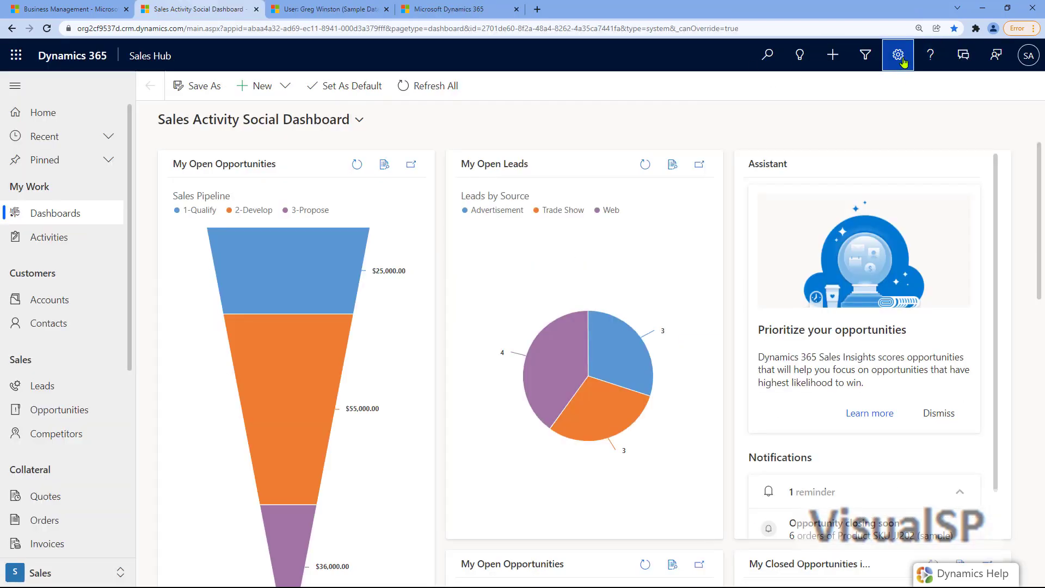
# - Go through Advanced Settings to Settings > Email Configuration > Mailboxes
pyautogui.click(898, 54)
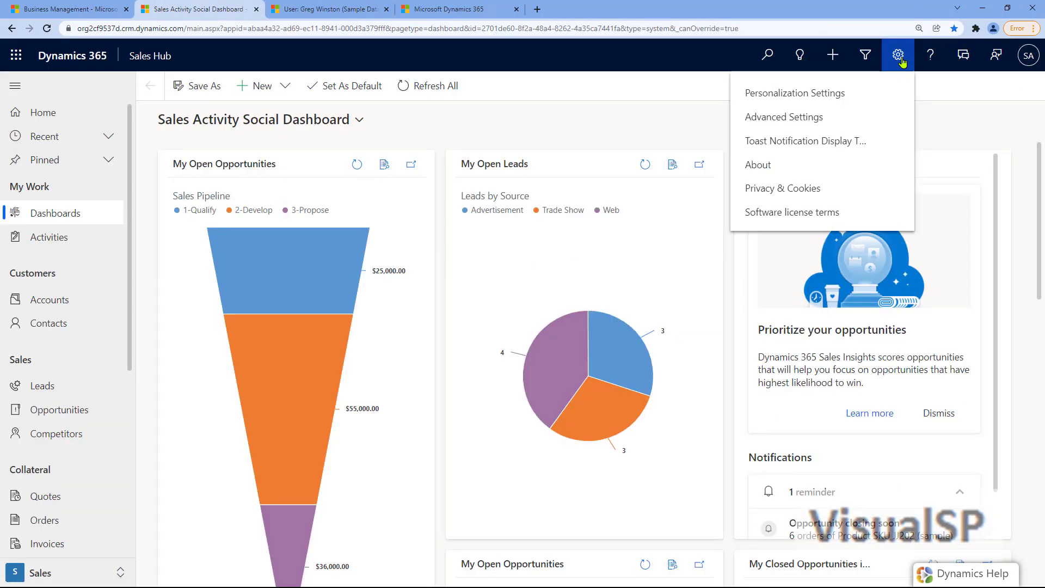
pyautogui.click(805, 116)
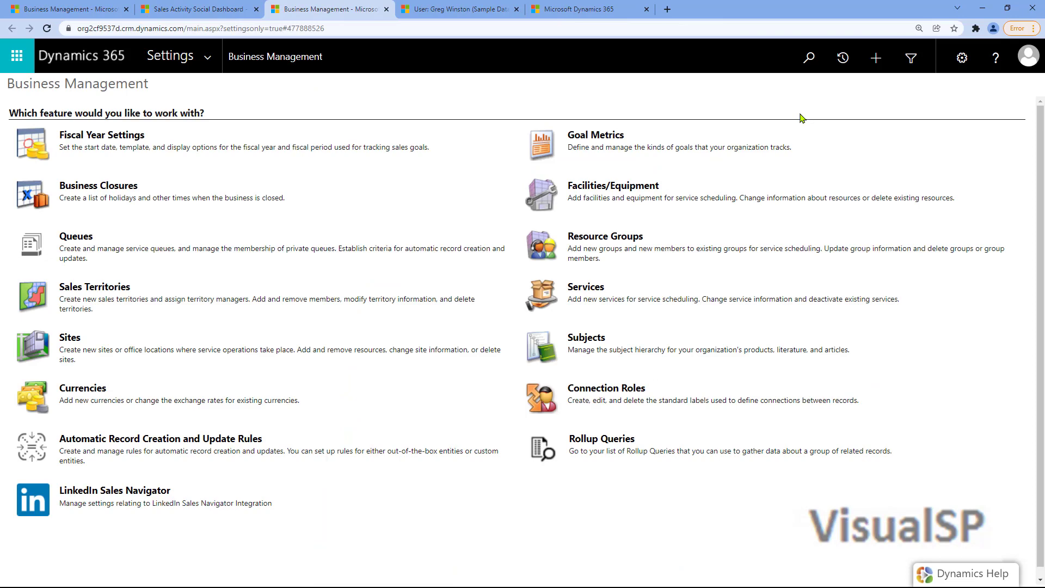
pyautogui.click(179, 56)
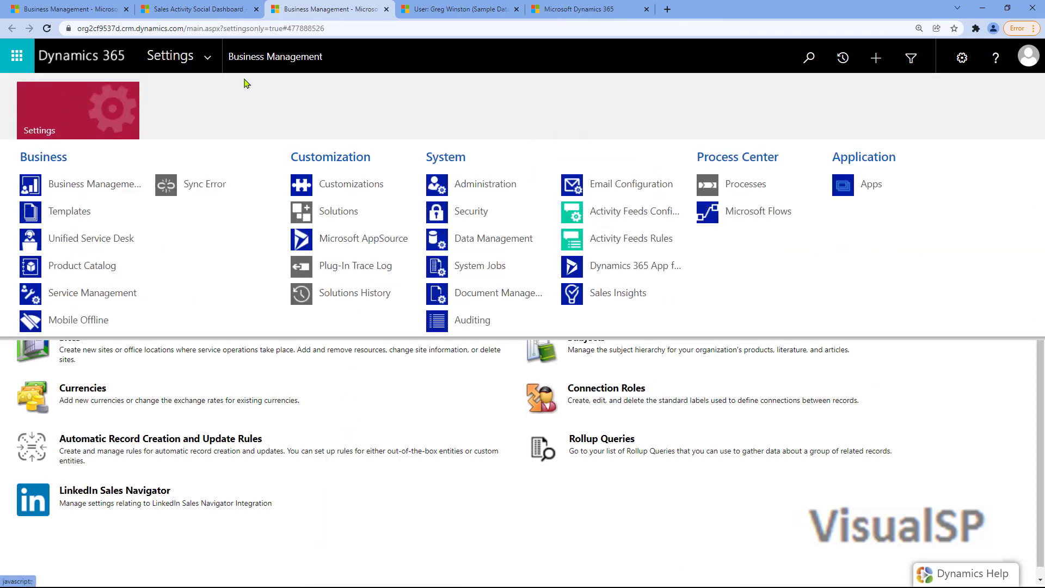
pyautogui.click(618, 187)
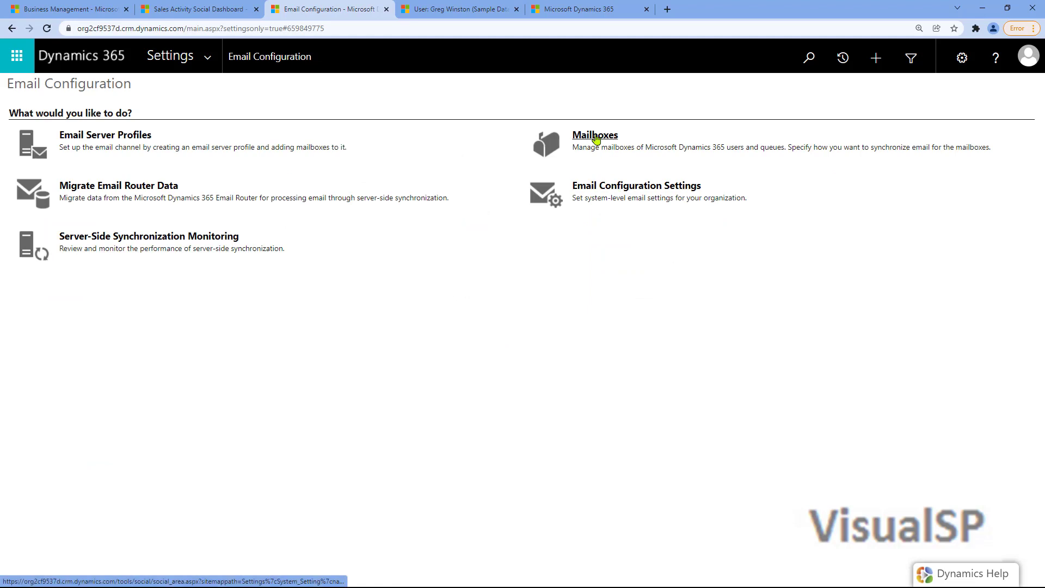
pyautogui.click(577, 138)
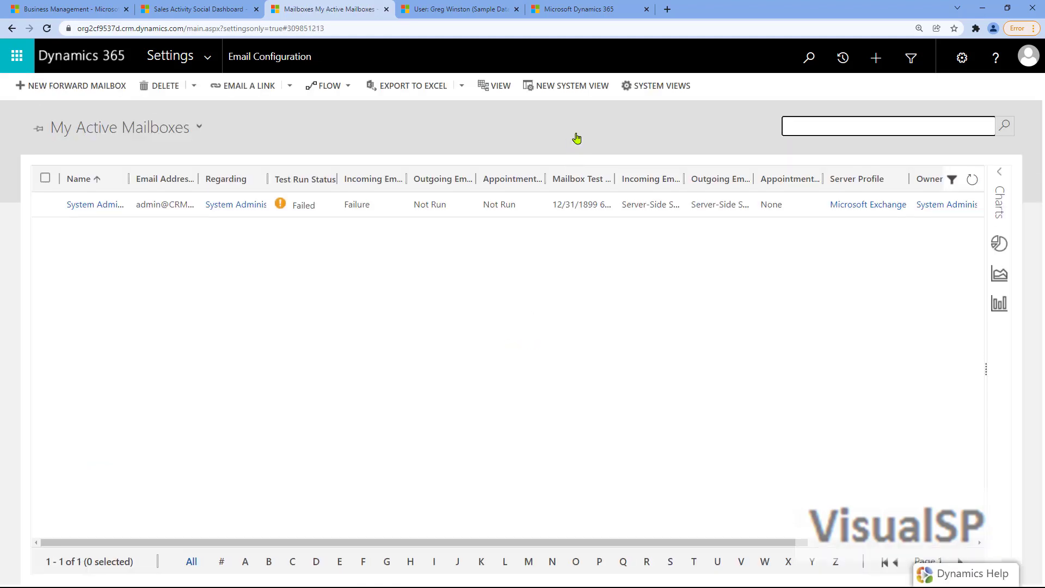
# - Switch to the Active Mailboxes view, filter to D, and open the sample user's mailbox
pyautogui.click(129, 128)
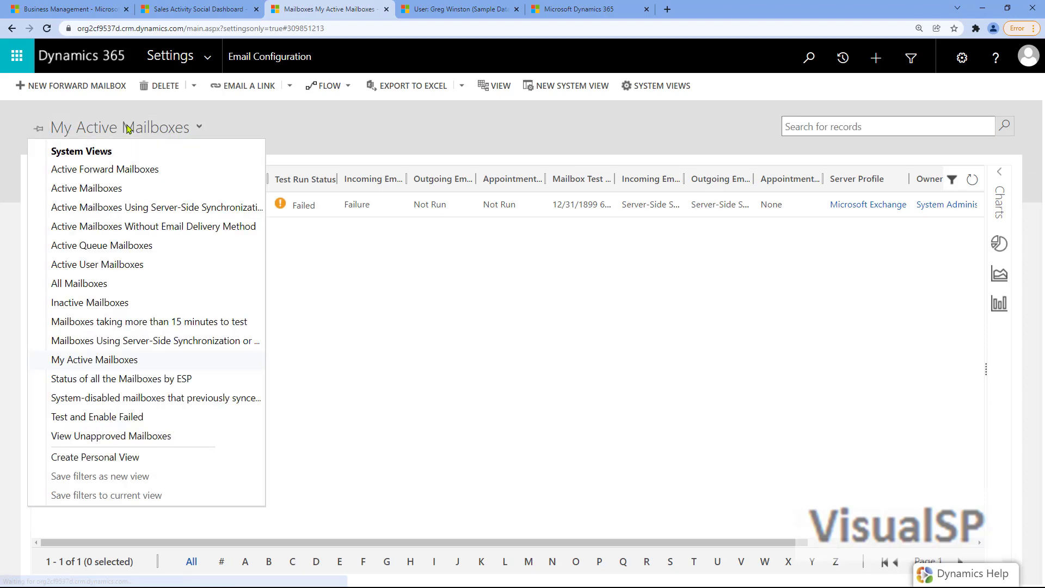
pyautogui.click(110, 190)
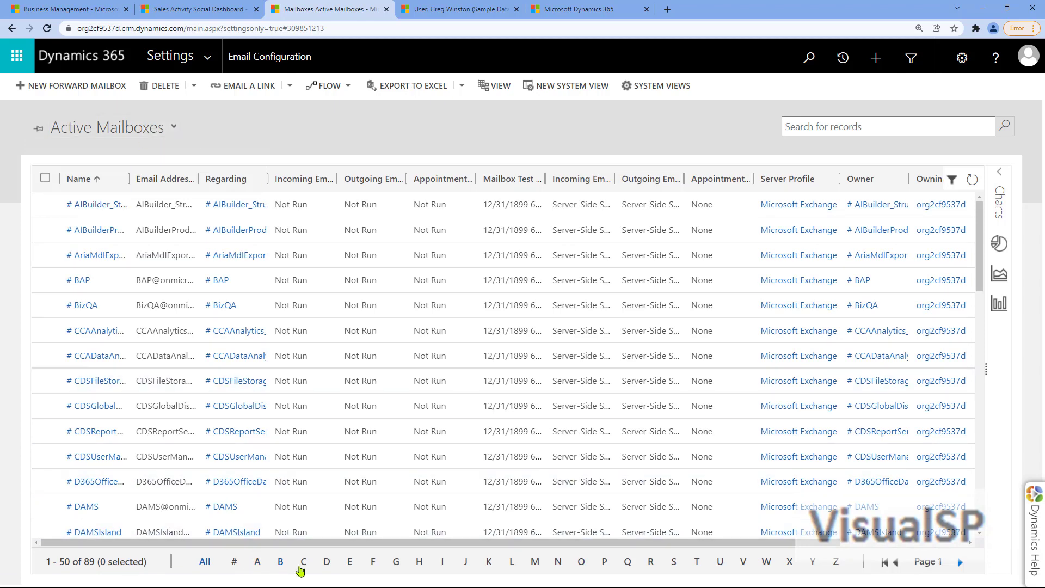
pyautogui.click(326, 562)
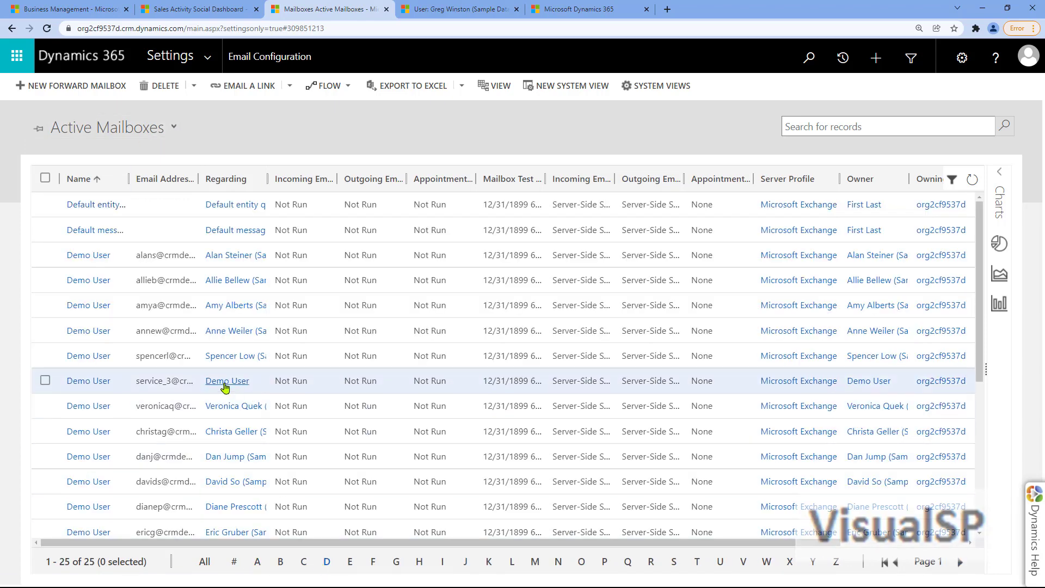
pyautogui.scroll(-1, 190, 379)
pyautogui.scroll(-2, 190, 379)
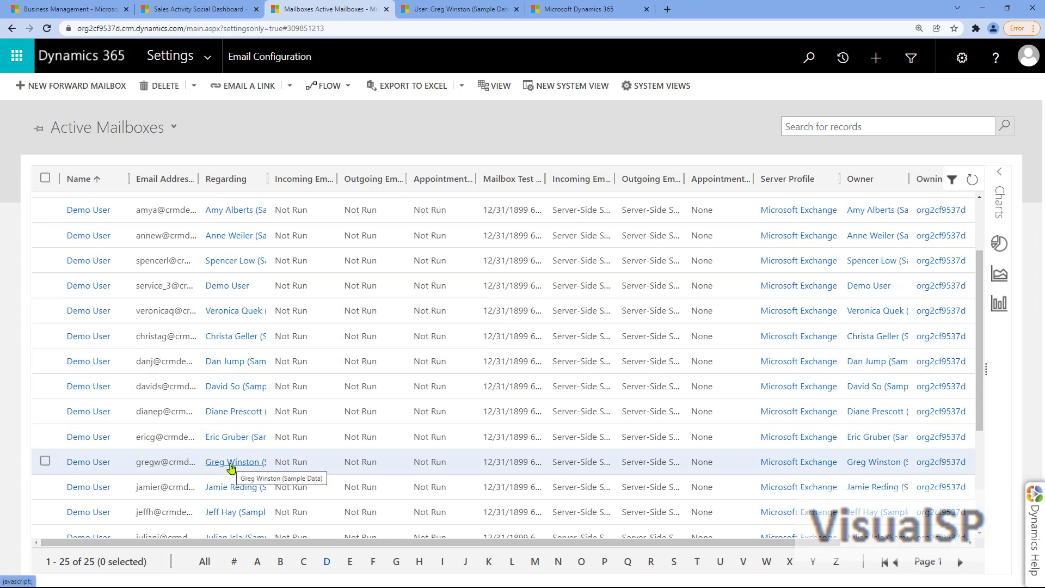
pyautogui.doubleClick(173, 462)
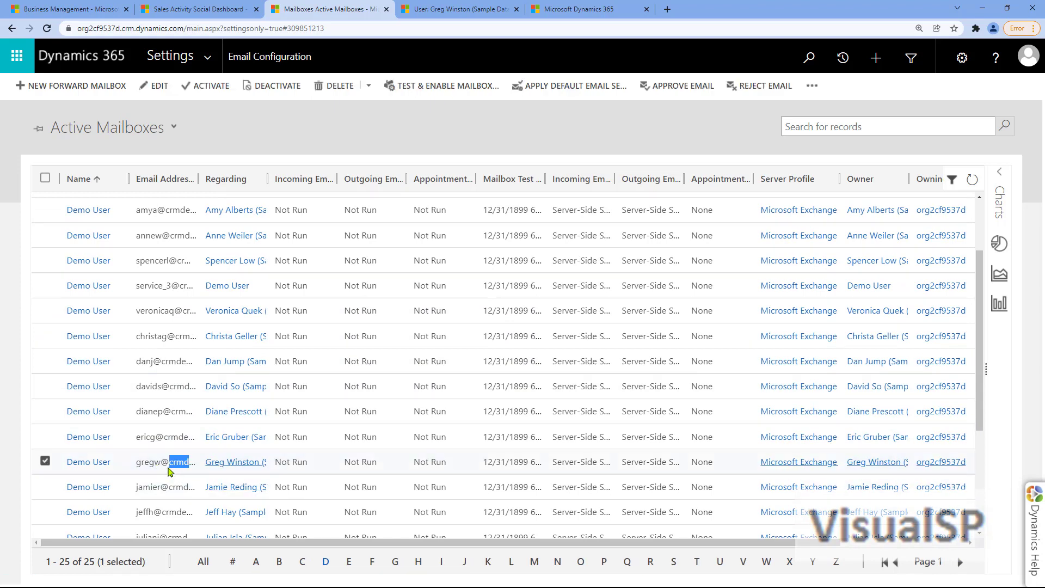
pyautogui.click(154, 466)
# - Sync appointments, contacts and tasks via Dynamics 365 for Outlook and apply default email settings
pyautogui.doubleClick(155, 466)
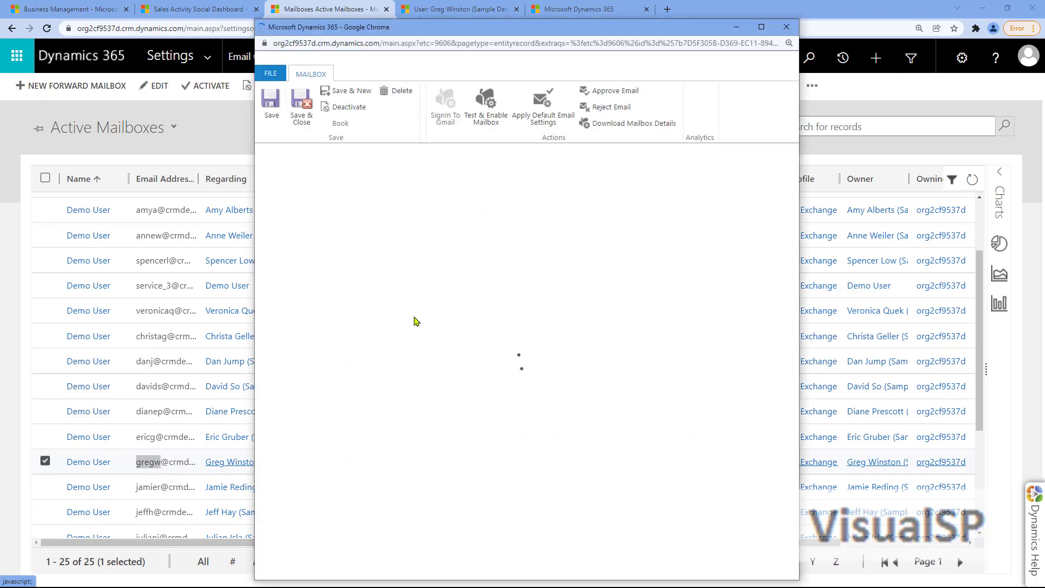
pyautogui.scroll(-2, 677, 454)
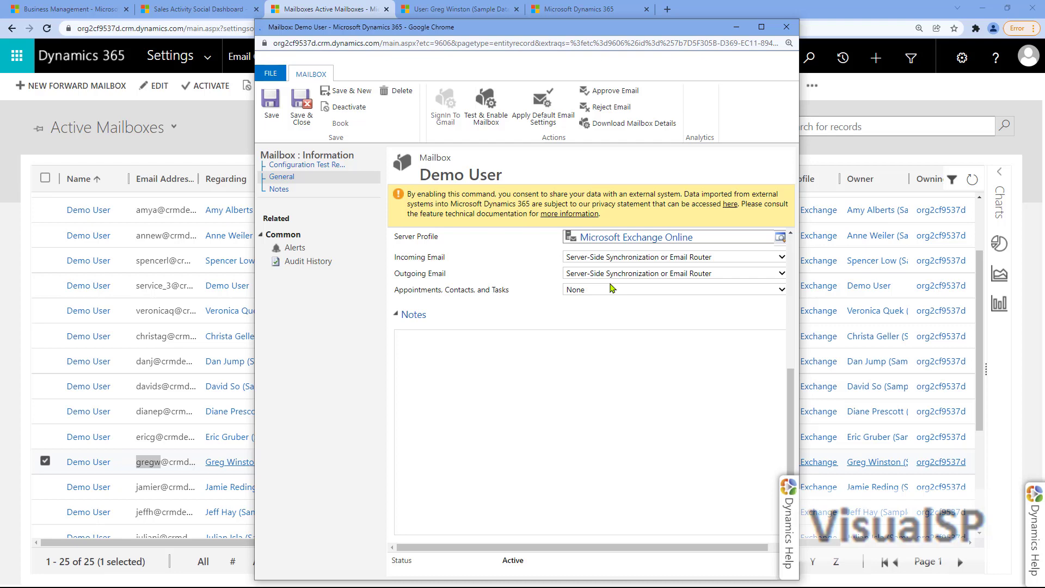
pyautogui.scroll(3, 502, 381)
pyautogui.click(634, 388)
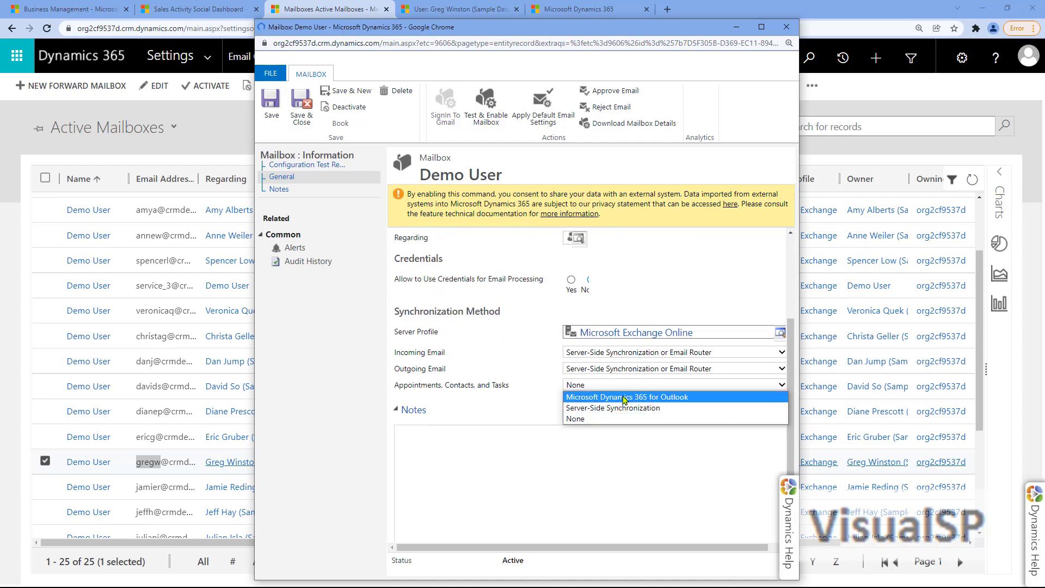
pyautogui.click(624, 400)
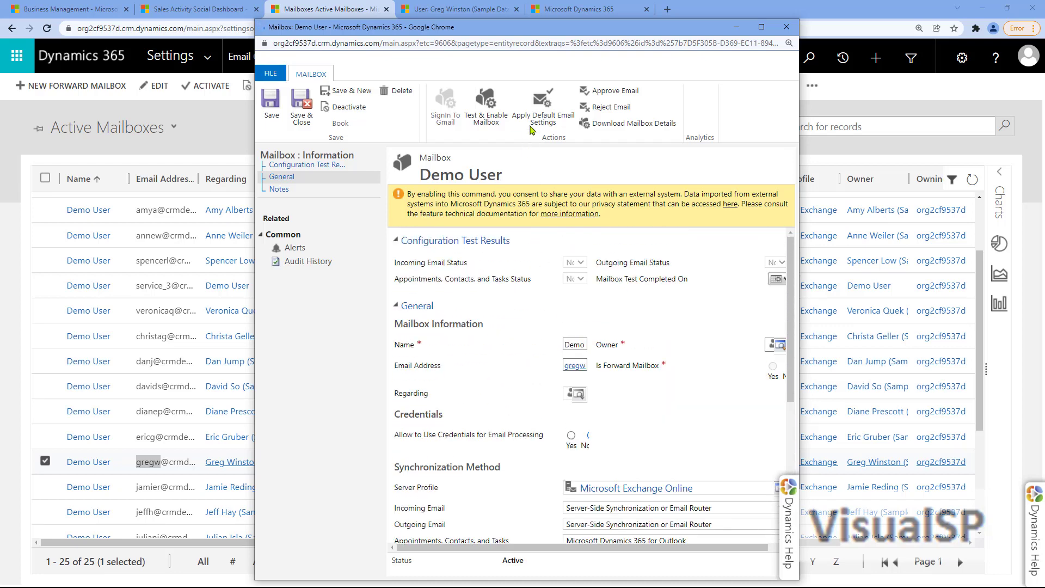
pyautogui.click(533, 124)
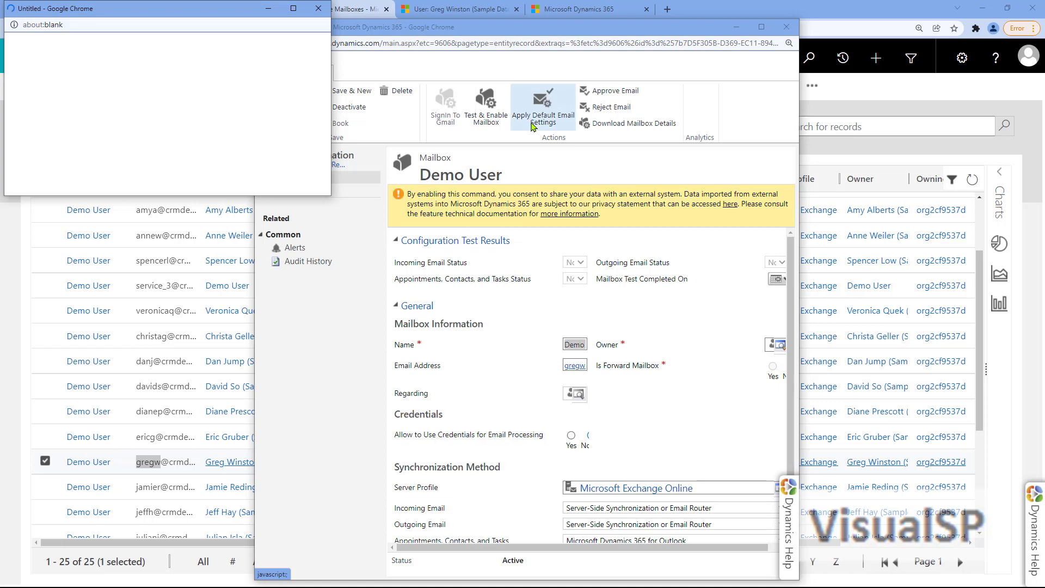
pyautogui.moveTo(325, 127); pyautogui.dragTo(325, 144)
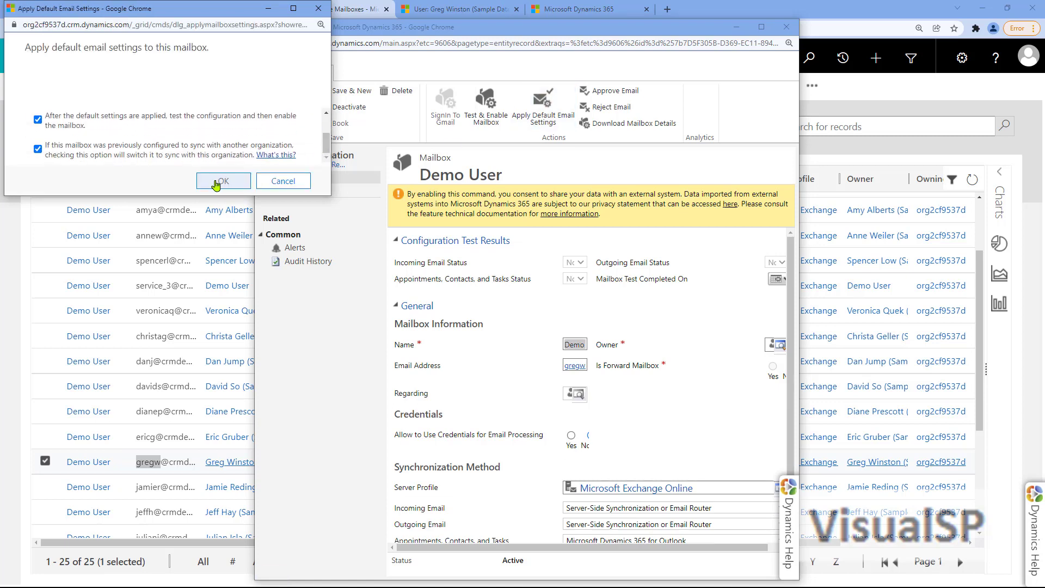
pyautogui.click(219, 181)
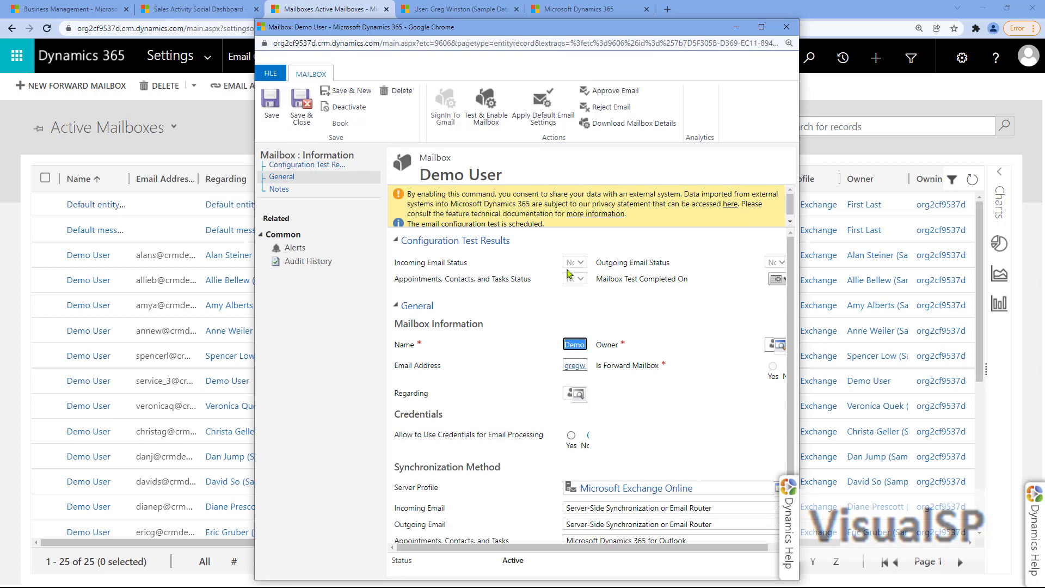
# - Test and enable the mailbox, then save and close the mailbox form
pyautogui.click(486, 120)
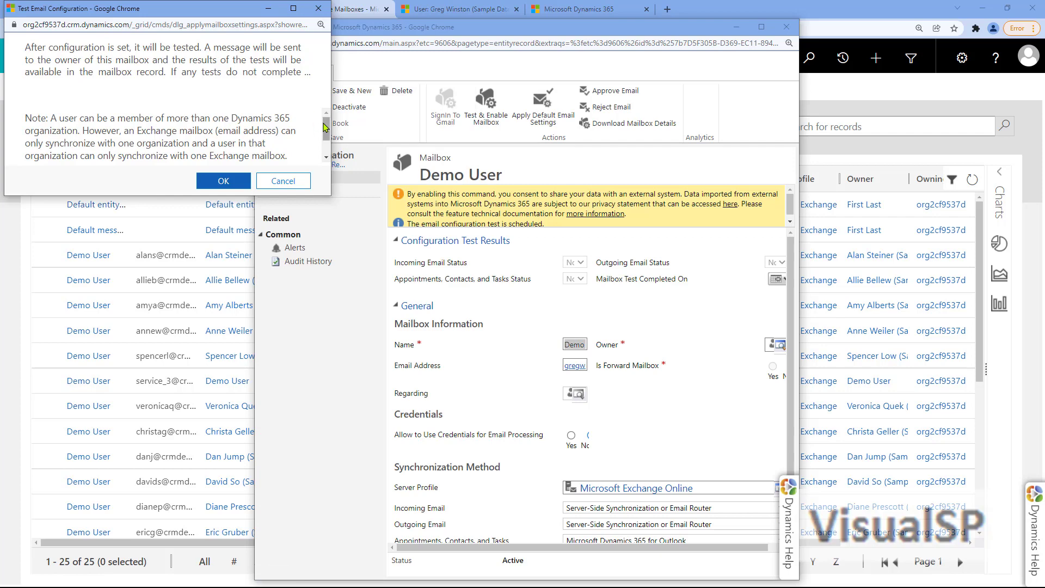
pyautogui.moveTo(325, 127); pyautogui.dragTo(326, 148)
pyautogui.click(224, 181)
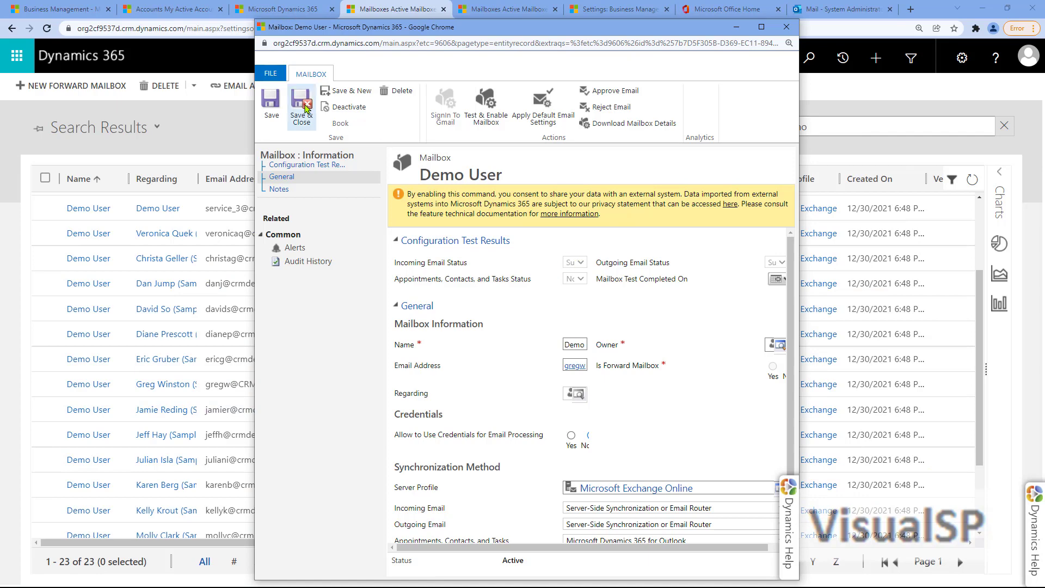
pyautogui.click(305, 108)
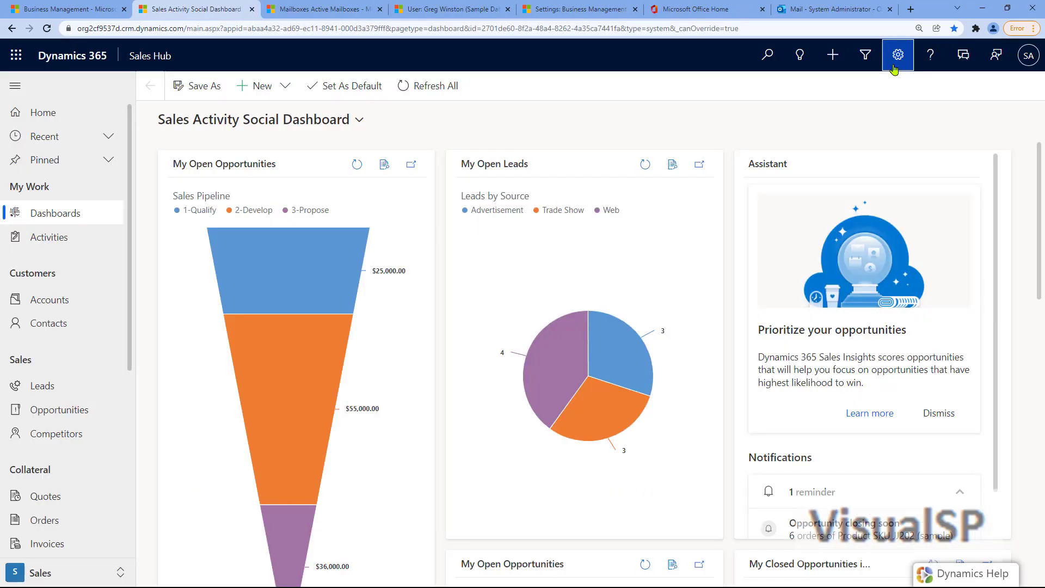
# - On the Dynamics 365 App for Outlook settings page, add the app for the sample user
pyautogui.click(894, 49)
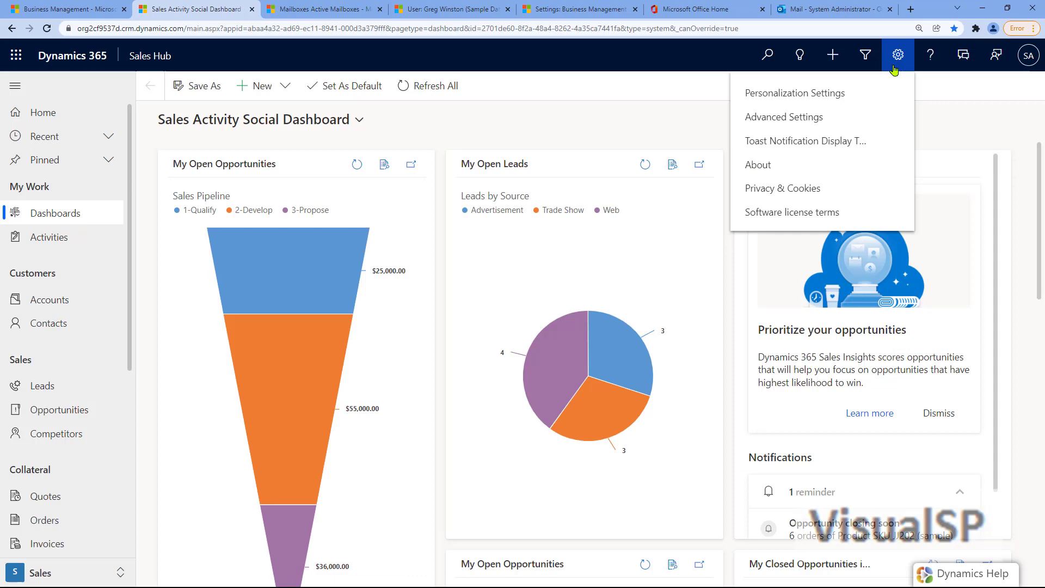
pyautogui.click(800, 121)
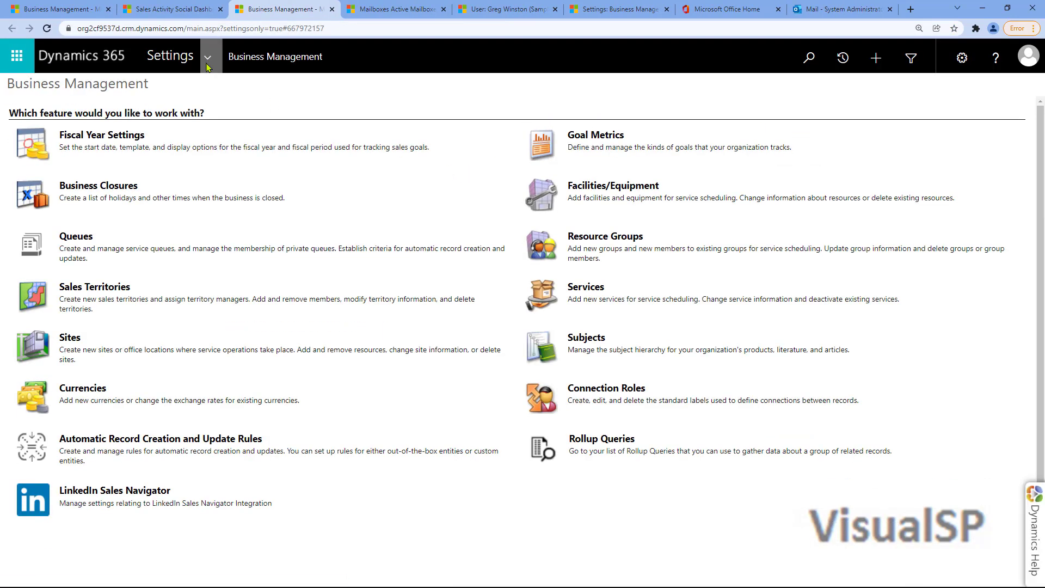
pyautogui.click(208, 57)
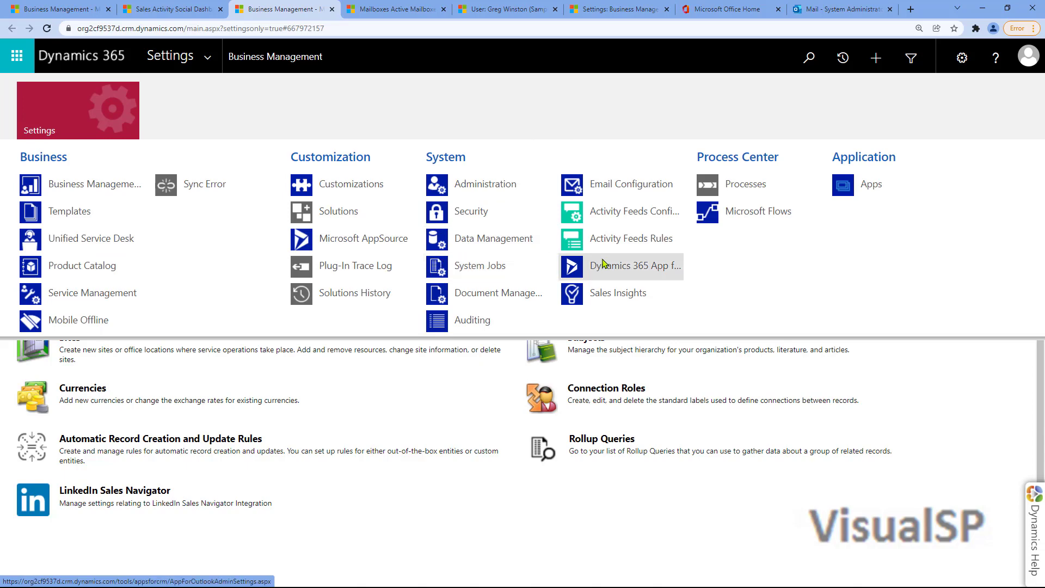
pyautogui.click(618, 270)
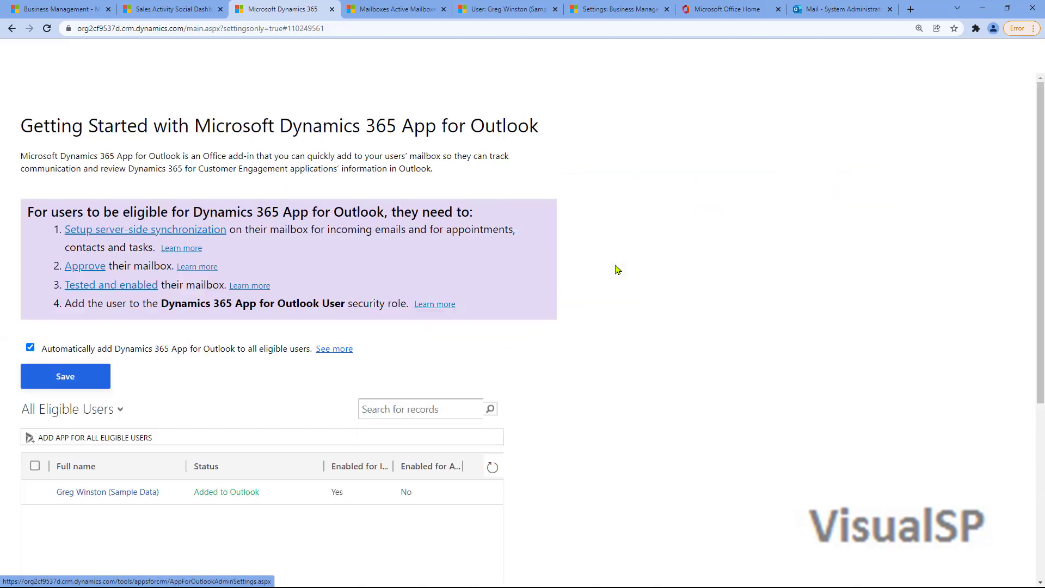
pyautogui.scroll(-1, 294, 430)
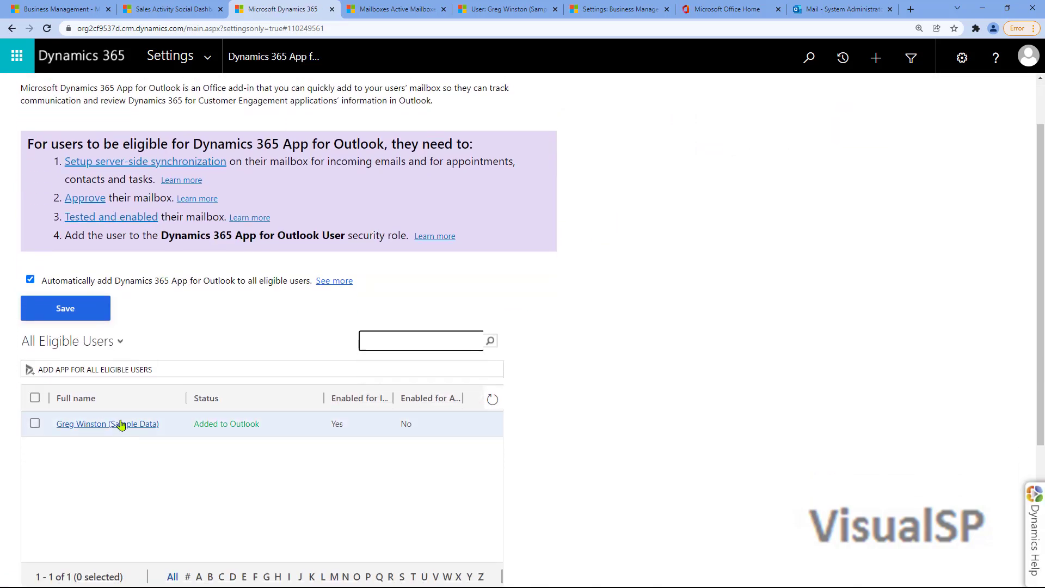
pyautogui.scroll(1, 63, 327)
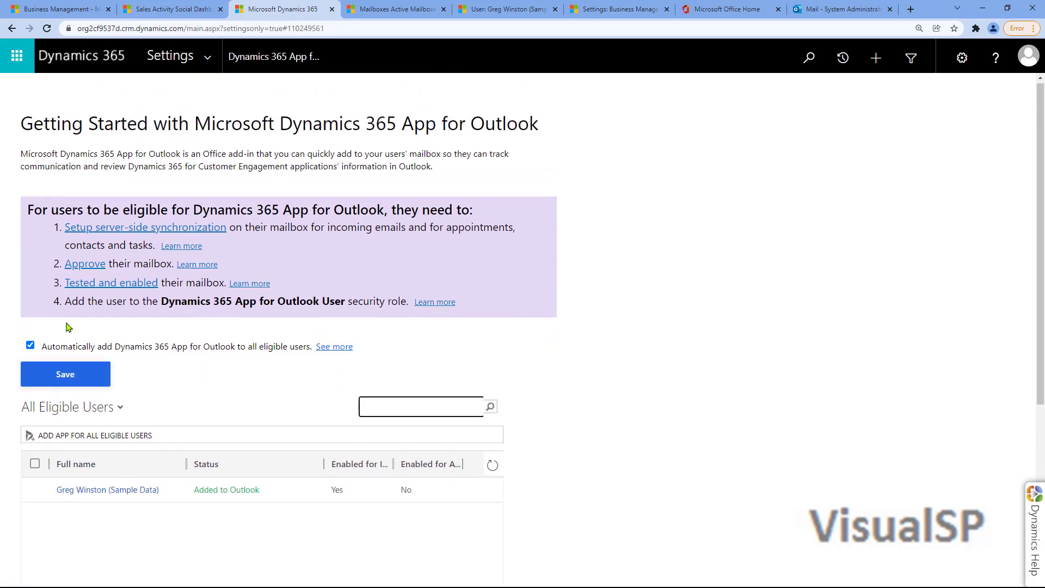
pyautogui.click(34, 493)
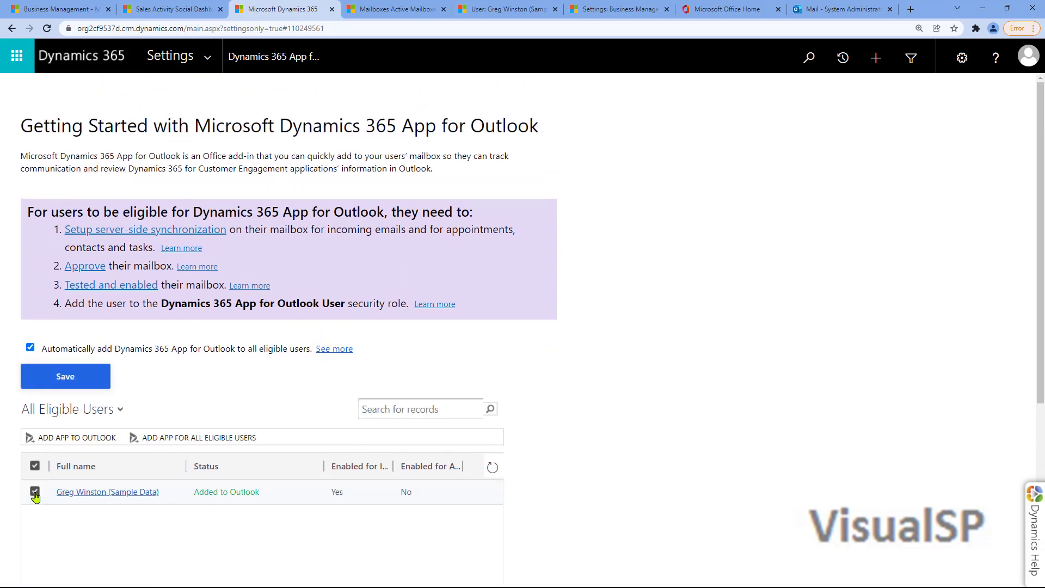
pyautogui.click(63, 439)
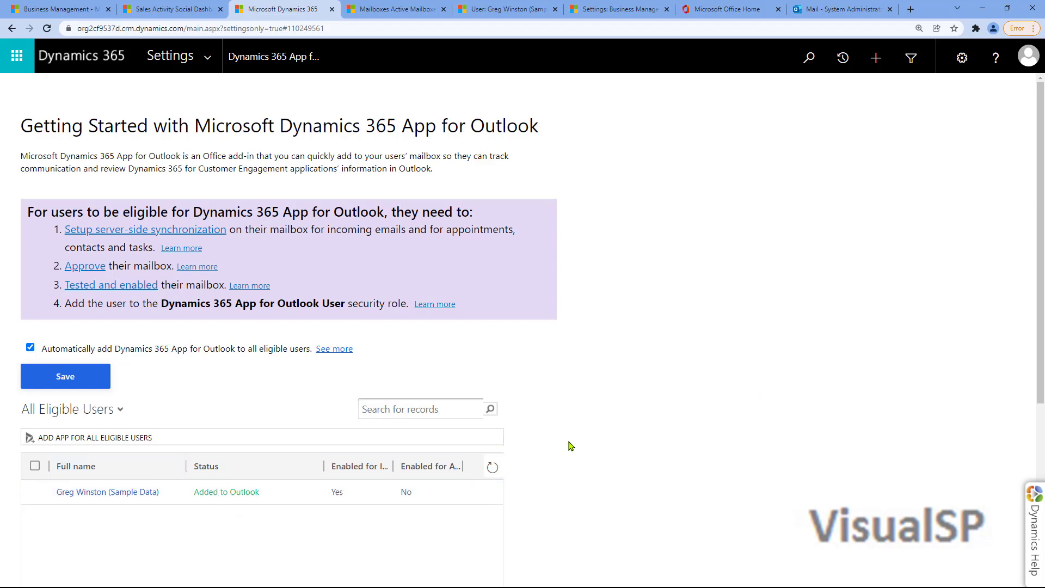
# - In the Outlook inbox, open the Dynamics 365 pane from the message's More actions menu
pyautogui.hotkey('alt', 'Tab')
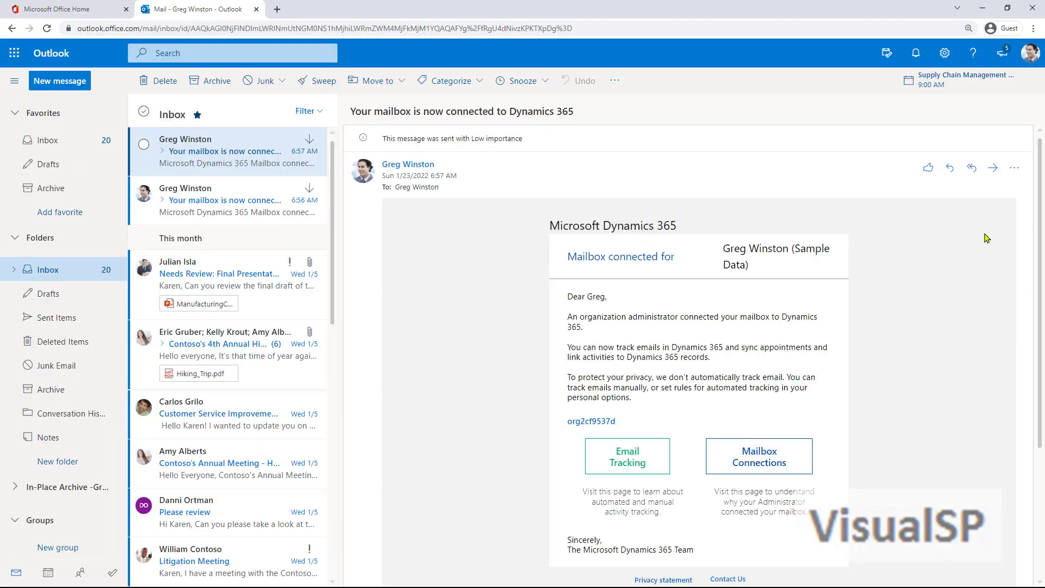
pyautogui.click(1030, 54)
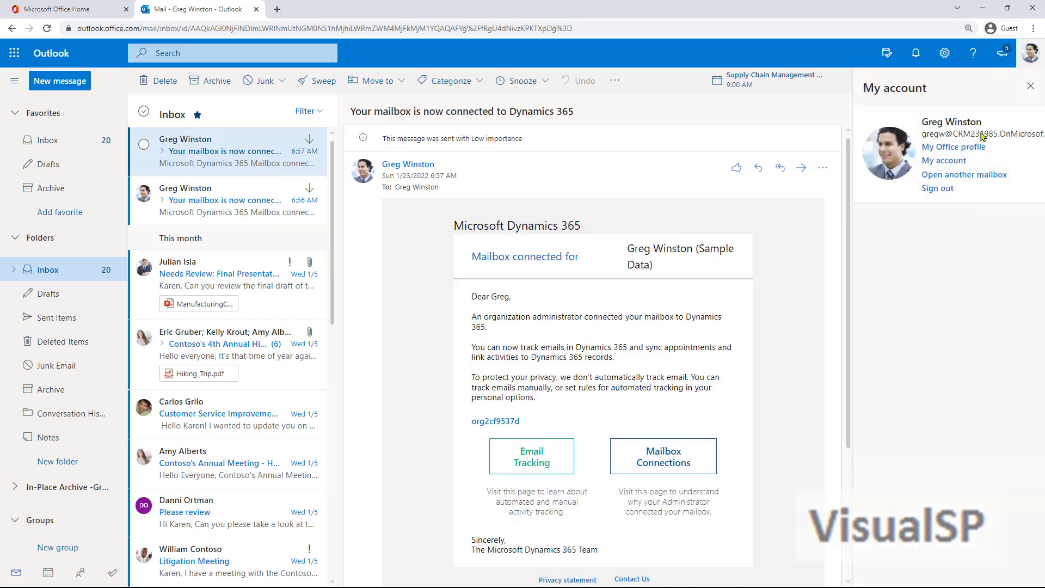
pyautogui.click(1029, 87)
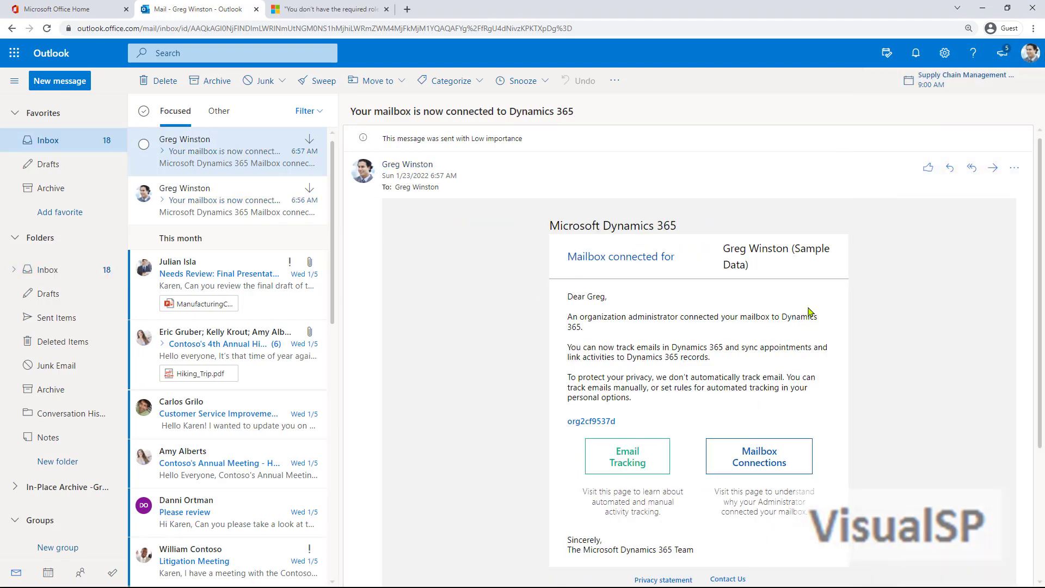
pyautogui.click(1016, 170)
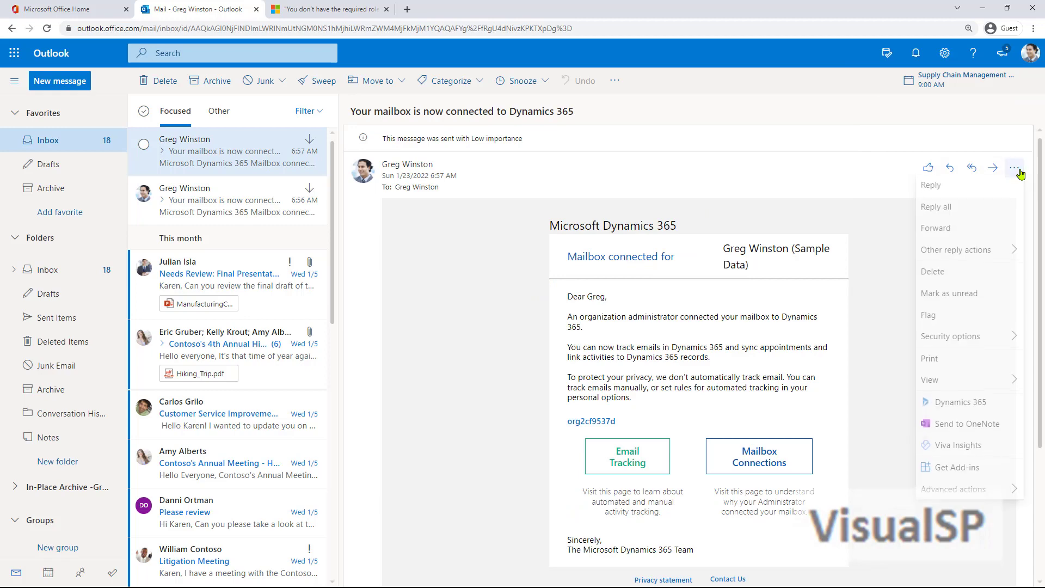
pyautogui.click(961, 406)
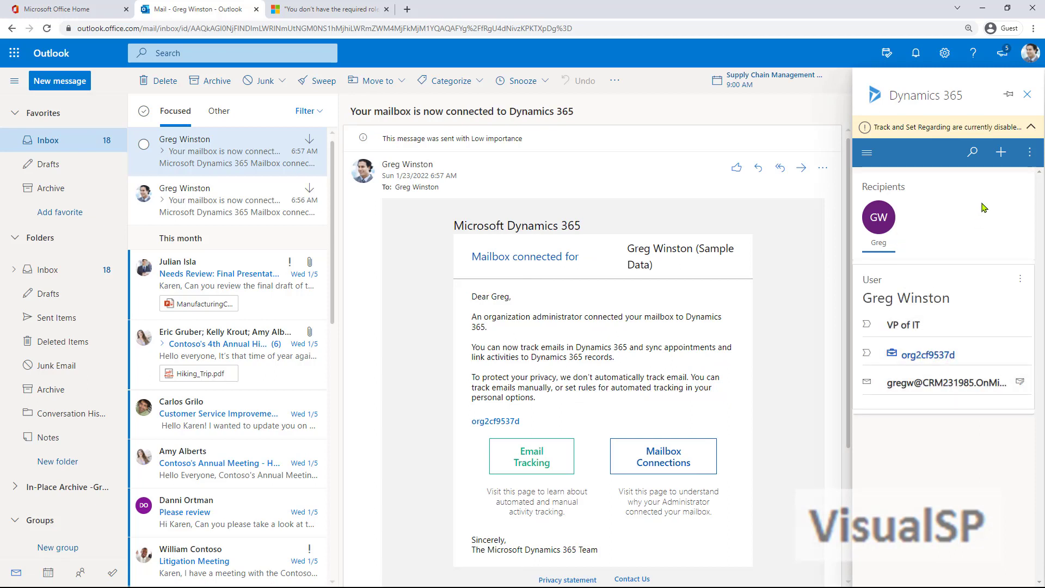
pyautogui.click(972, 160)
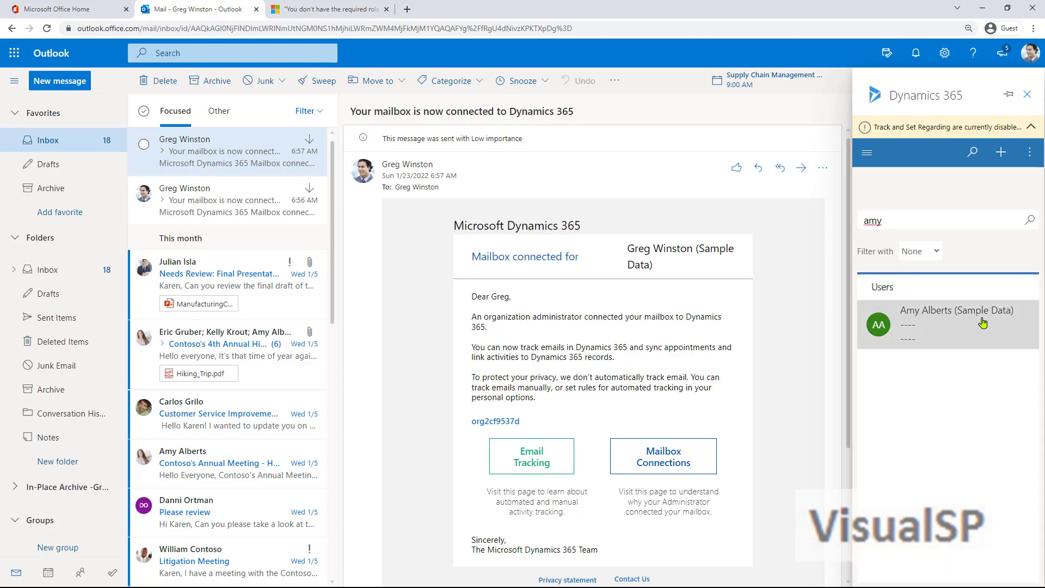
pyautogui.click(945, 323)
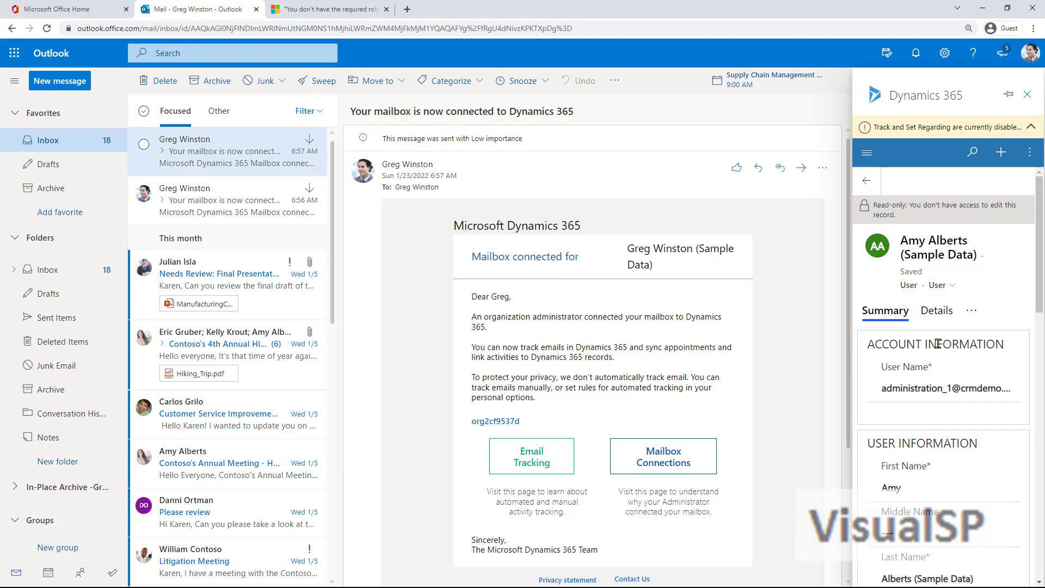
pyautogui.scroll(-5, 1040, 294)
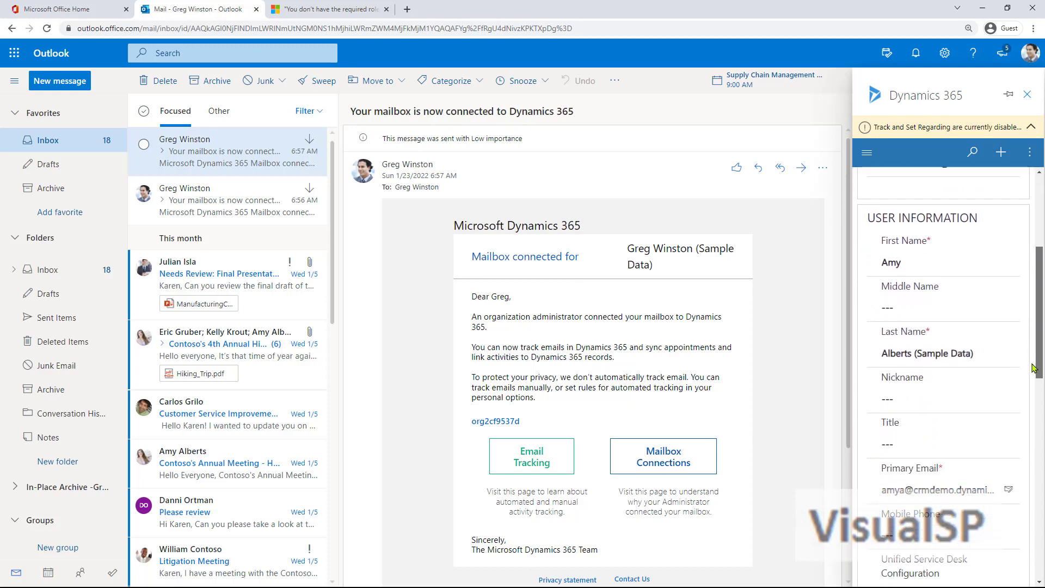
pyautogui.scroll(3, 1013, 245)
pyautogui.click(1001, 157)
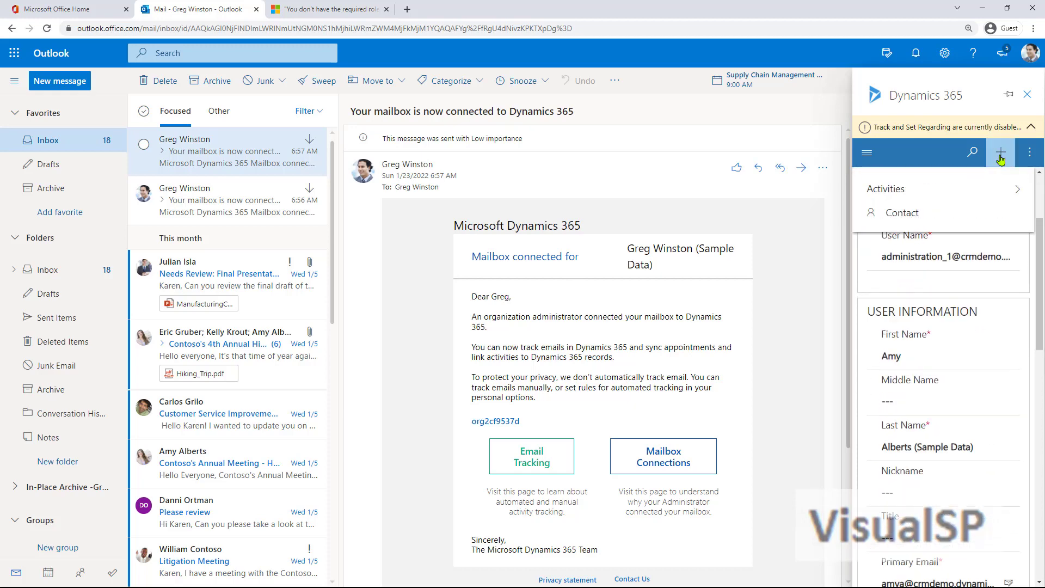
pyautogui.click(955, 189)
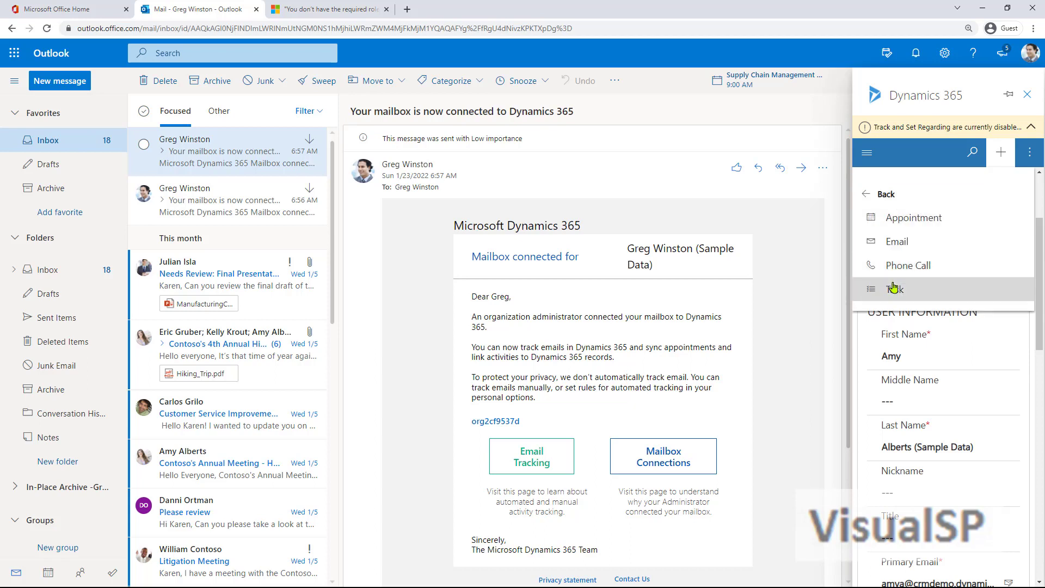
pyautogui.click(895, 194)
pyautogui.click(953, 158)
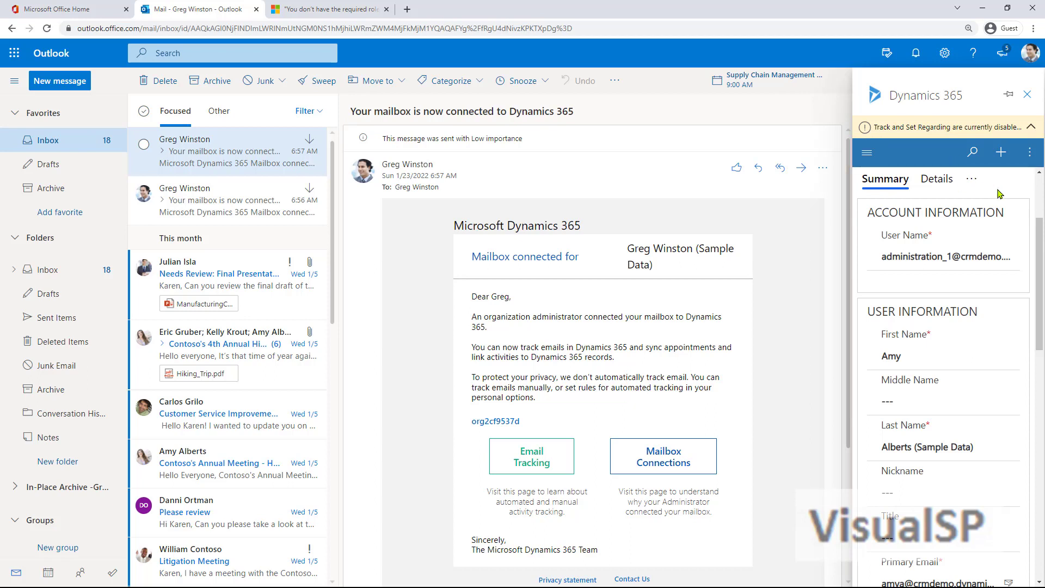
pyautogui.click(867, 152)
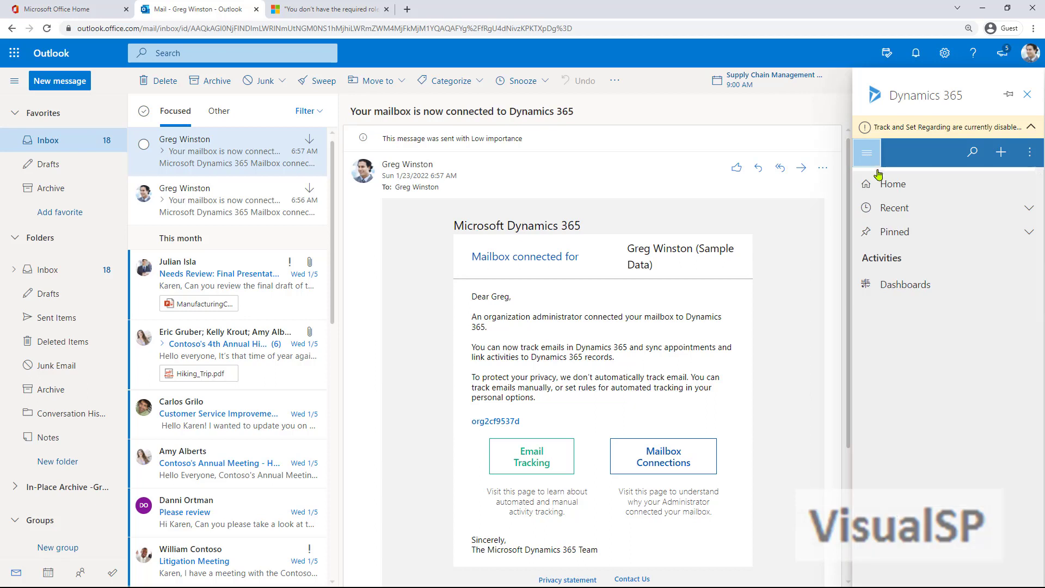
pyautogui.click(920, 208)
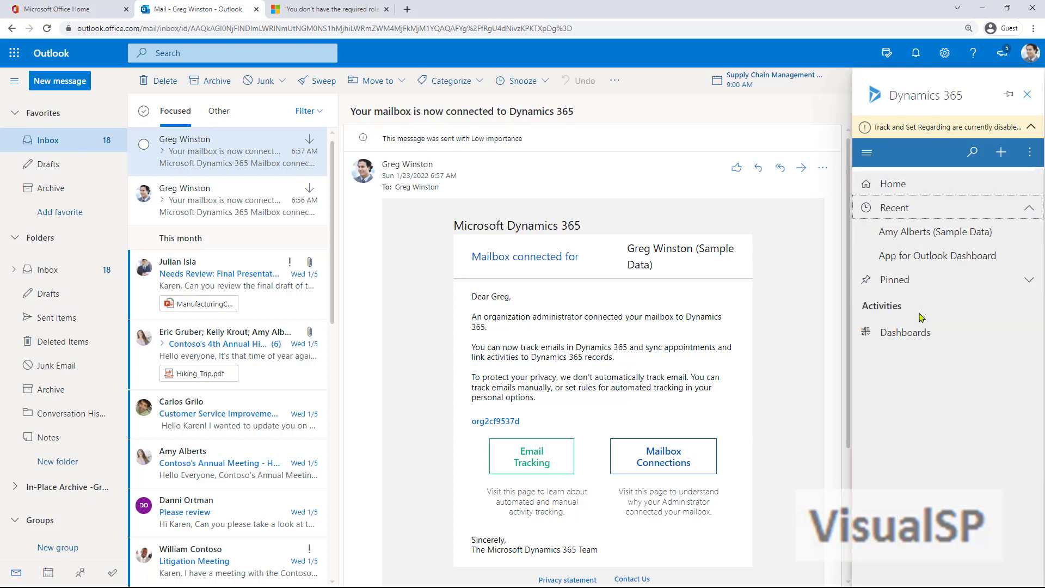
pyautogui.click(894, 185)
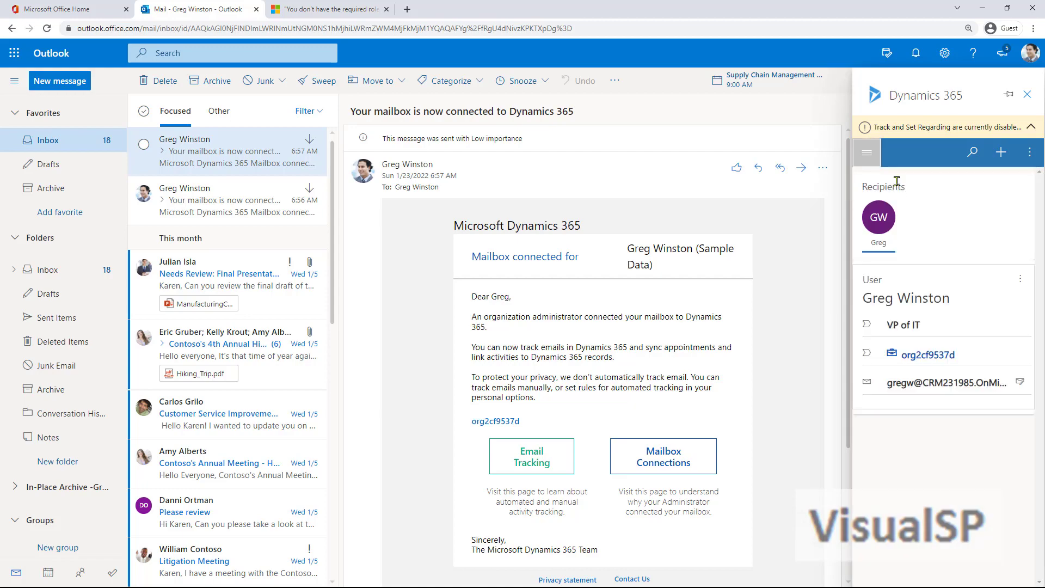